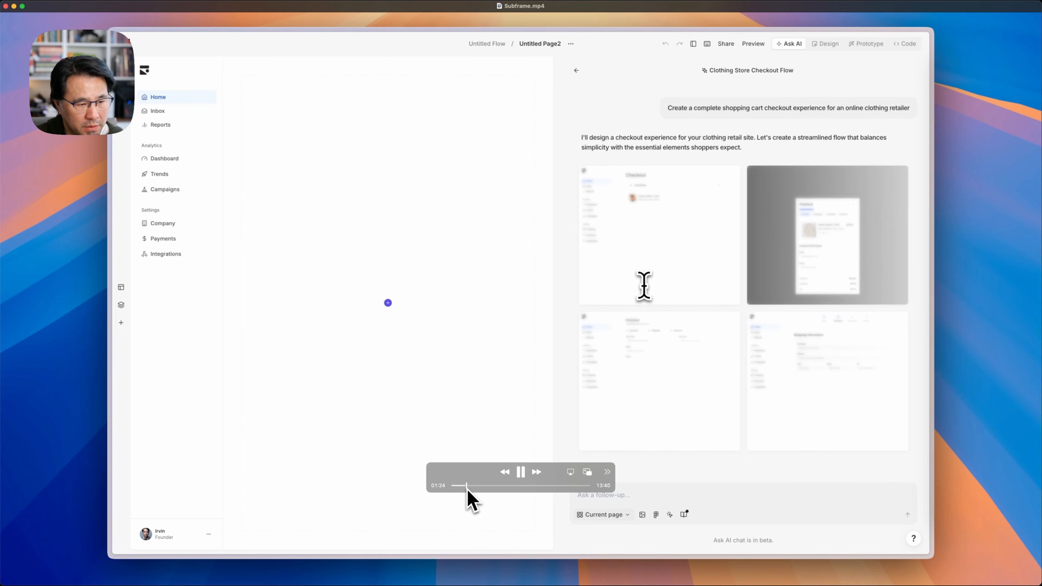
{"action": "left_click_drag", "start_coordinate": [466, 486], "coordinate": [488, 491]}
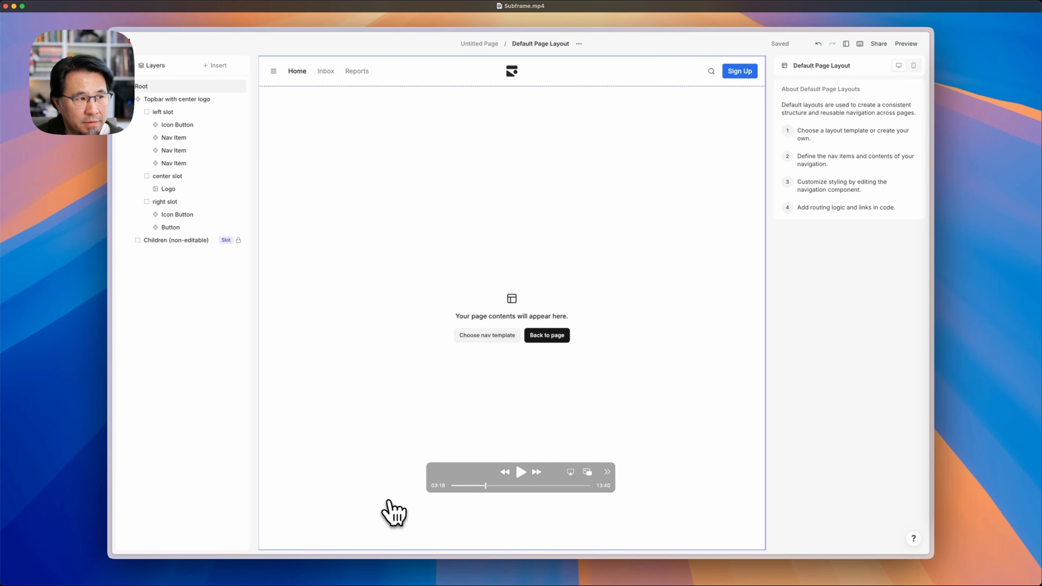
{"action": "left_click_drag", "start_coordinate": [488, 491], "coordinate": [493, 491]}
{"action": "key", "text": "space"}
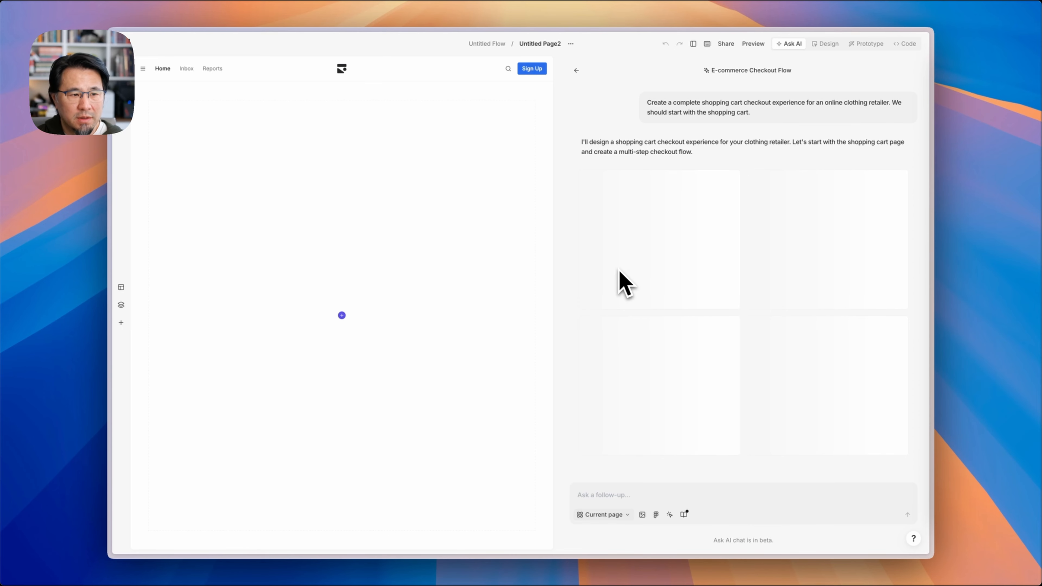
{"action": "mouse_move", "coordinate": [577, 573]}
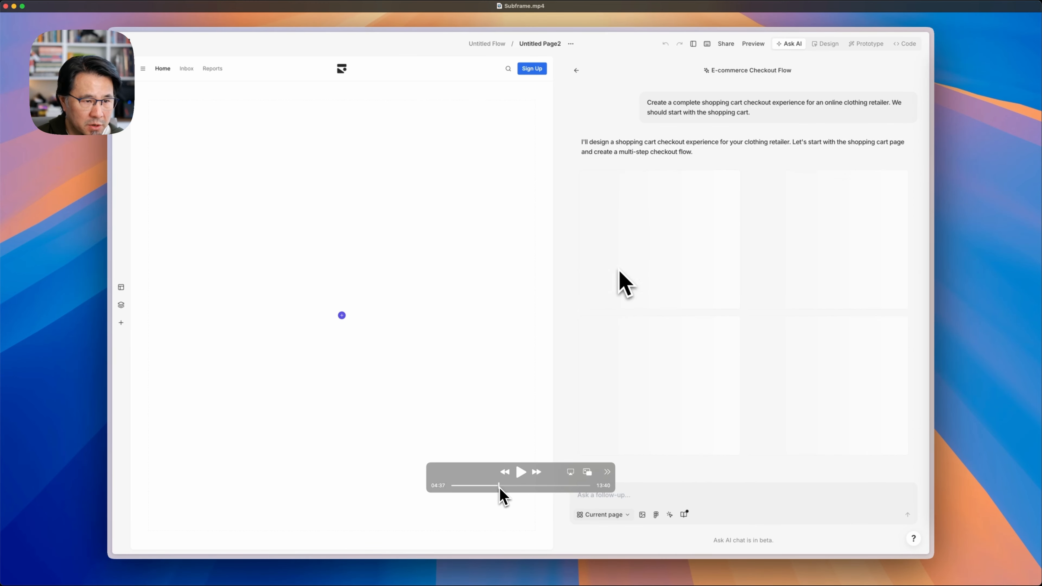
{"action": "left_click_drag", "start_coordinate": [504, 496], "coordinate": [506, 498]}
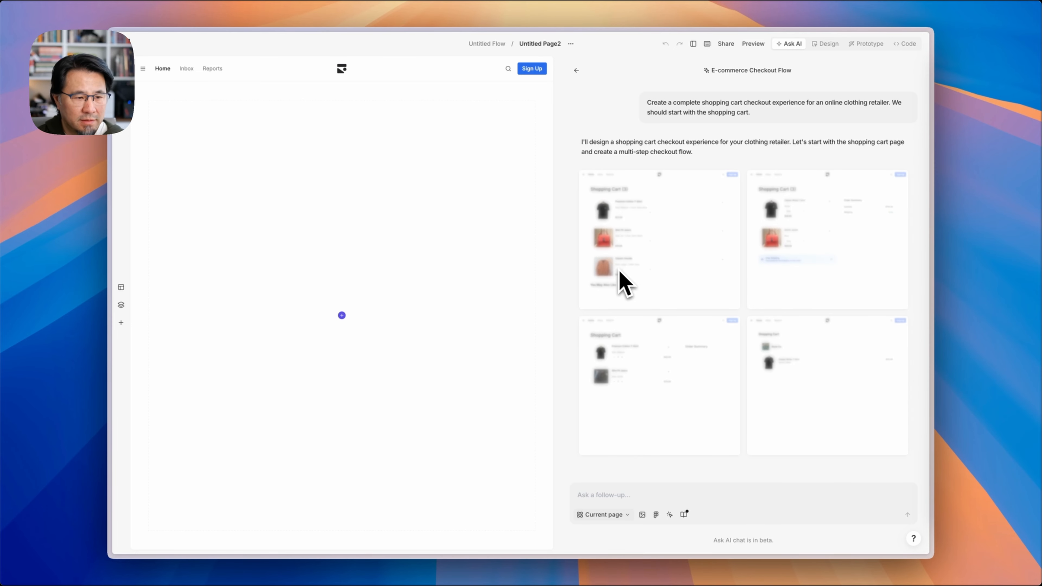
{"action": "mouse_move", "coordinate": [521, 526]}
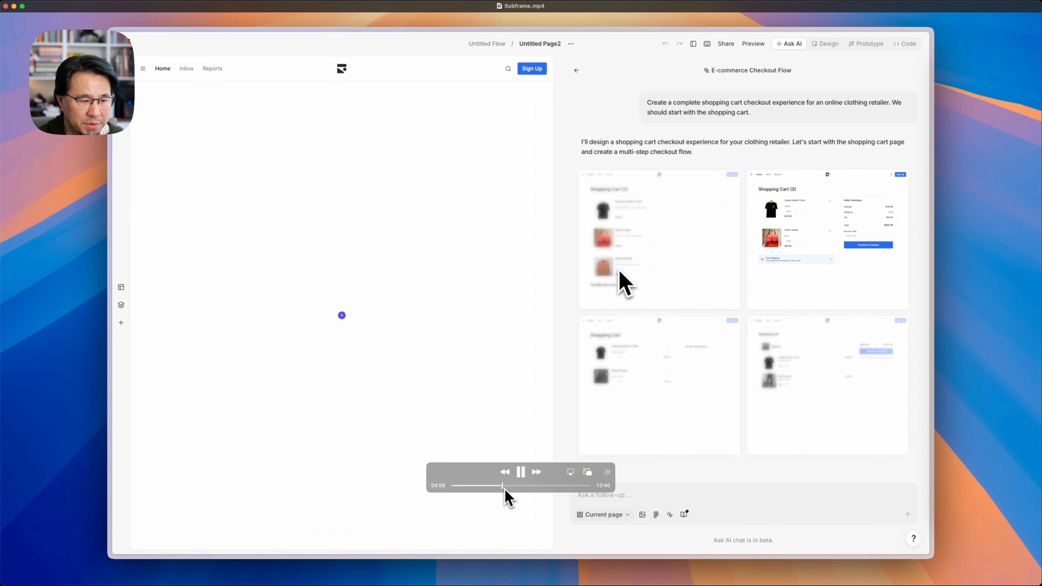
{"action": "left_click_drag", "start_coordinate": [504, 487], "coordinate": [509, 488]}
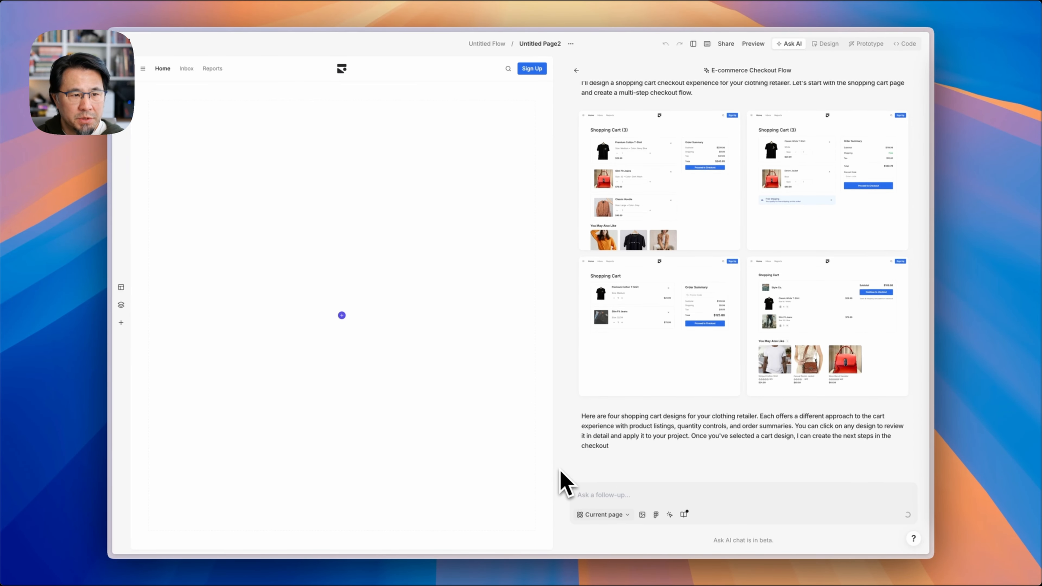
{"action": "mouse_move", "coordinate": [524, 531]}
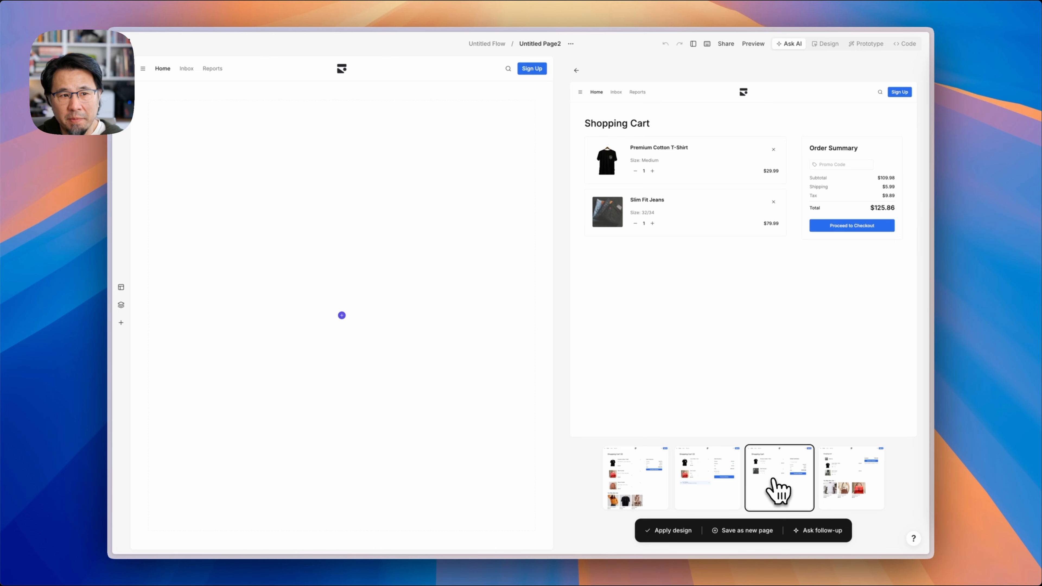
- Compare the generated shopping cart designs and apply the first one, with three items and recommendations, to the page
{"action": "left_click", "coordinate": [839, 489]}
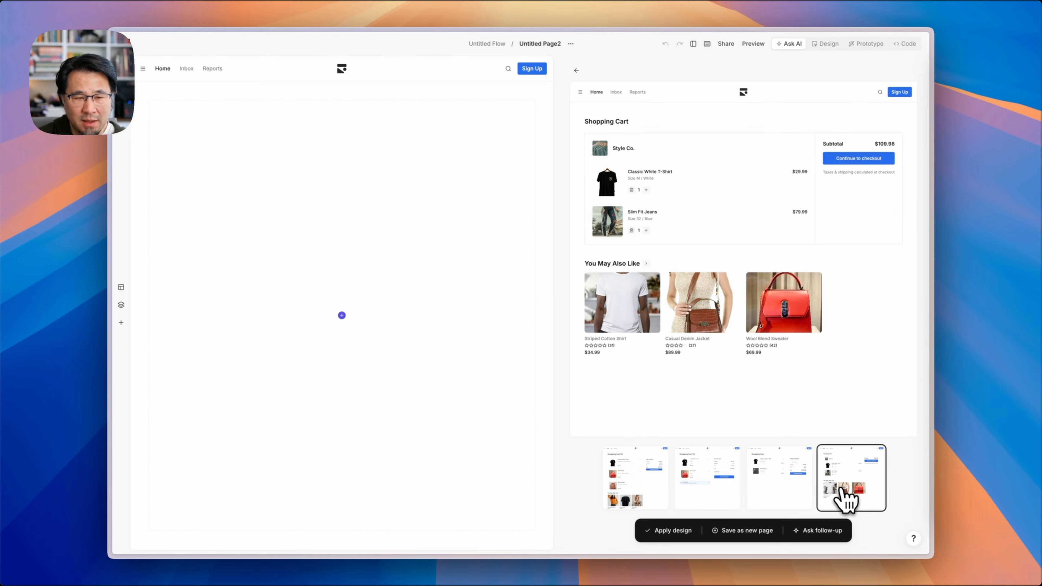
{"action": "left_click", "coordinate": [666, 499]}
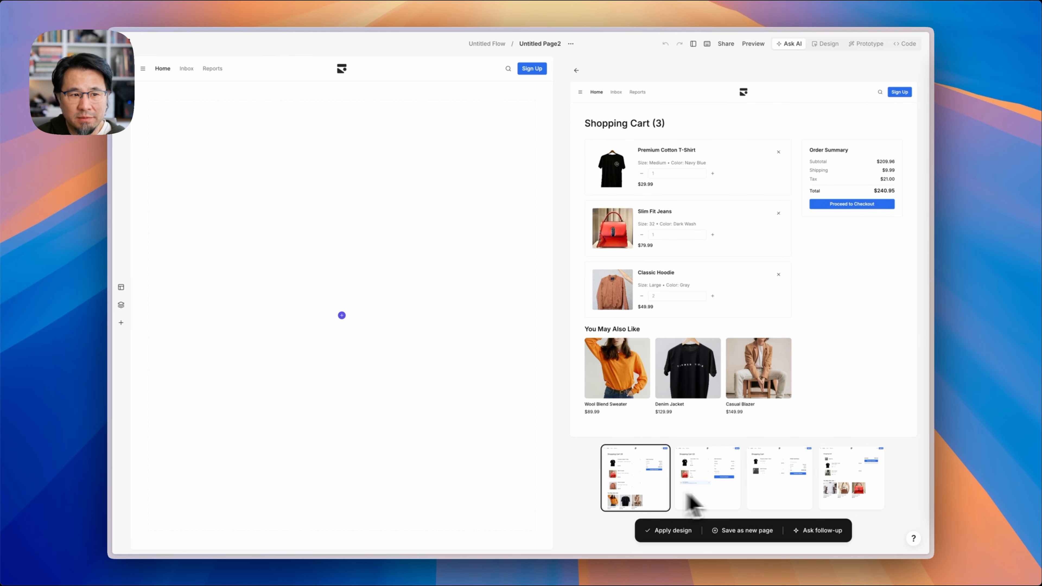
{"action": "left_click", "coordinate": [848, 505]}
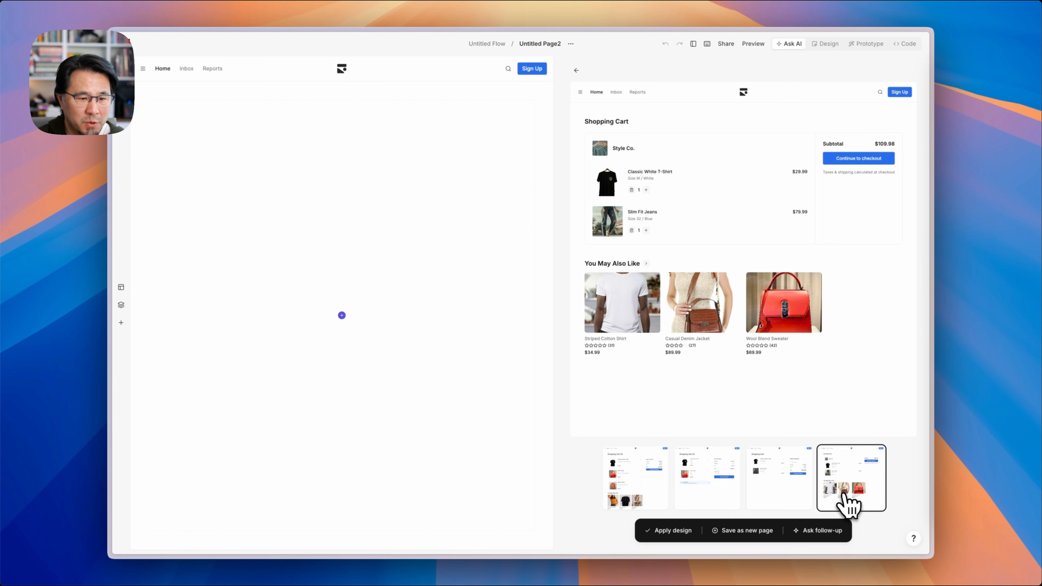
{"action": "left_click", "coordinate": [642, 503]}
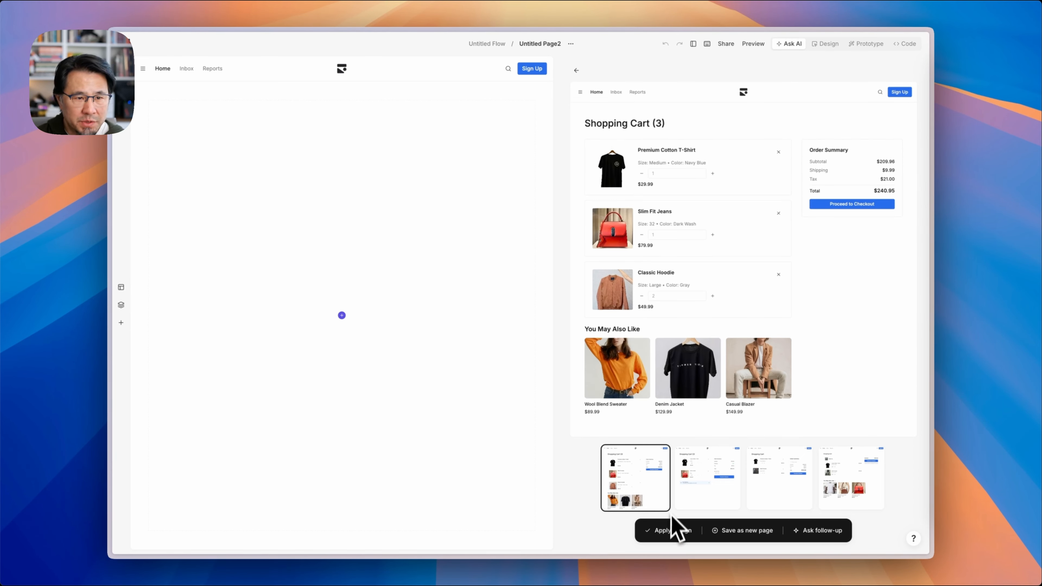
{"action": "left_click", "coordinate": [672, 531]}
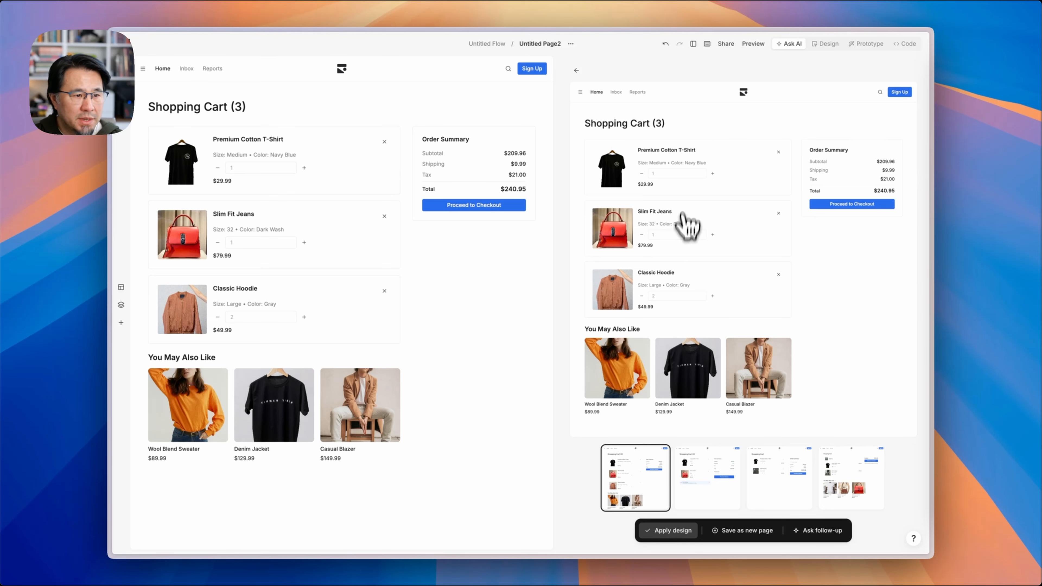
- Return to the AI chat and request the next page in the checkout flow
{"action": "left_click", "coordinate": [577, 70]}
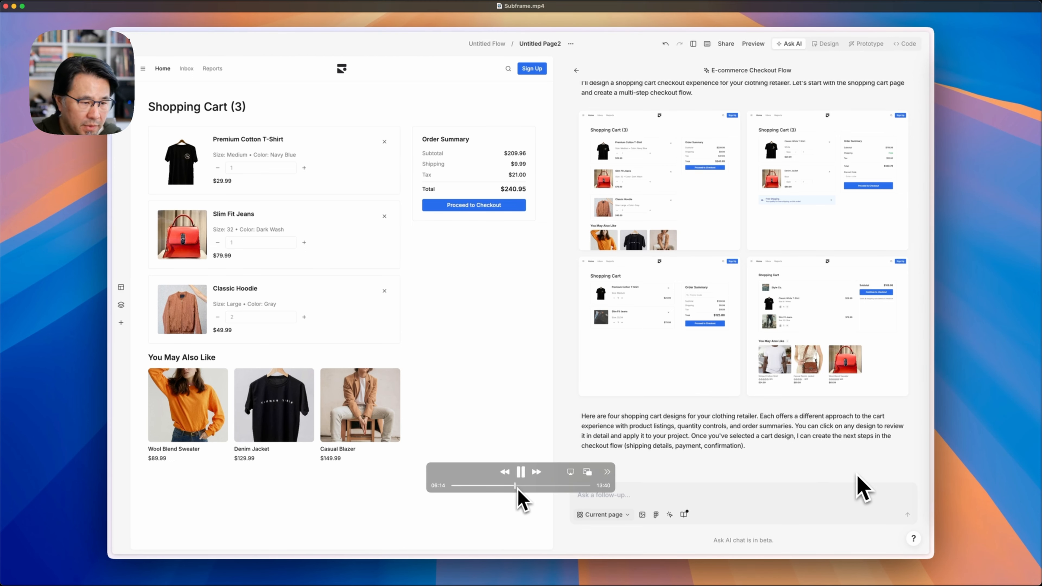
{"action": "left_click", "coordinate": [517, 486]}
{"action": "key", "text": "space"}
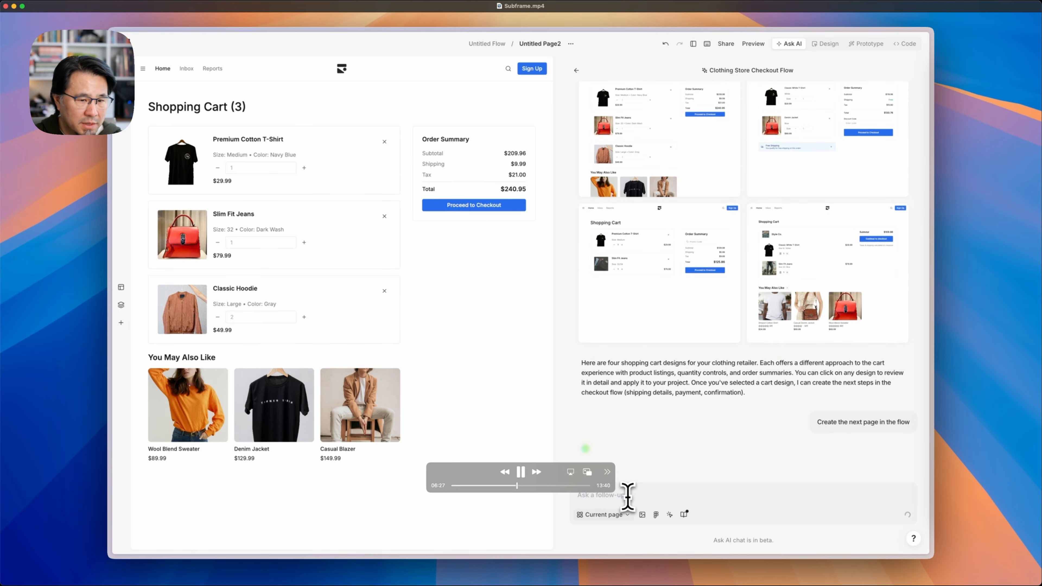
{"action": "left_click", "coordinate": [519, 486]}
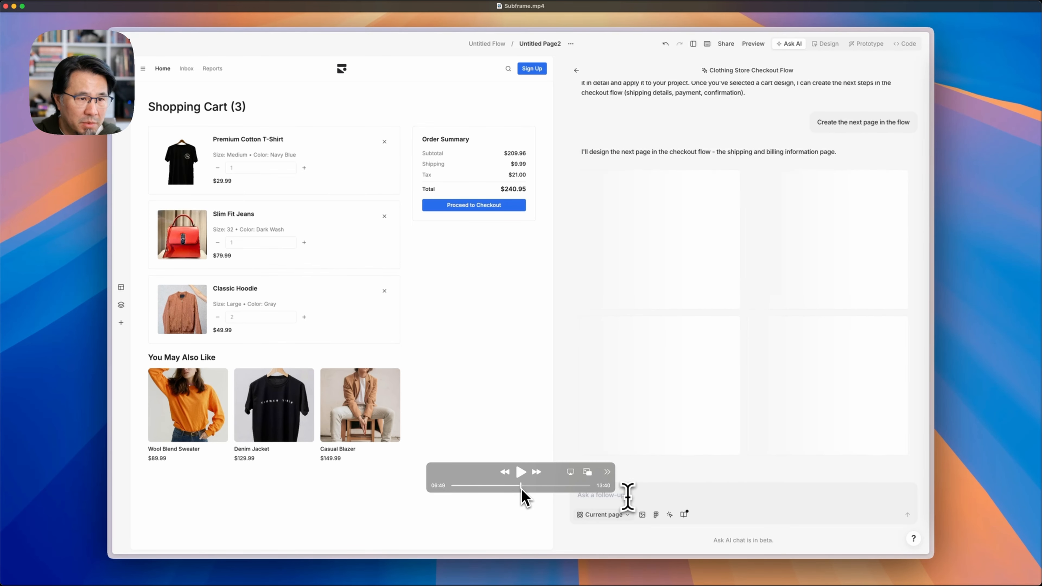
{"action": "left_click_drag", "start_coordinate": [522, 489], "coordinate": [529, 491]}
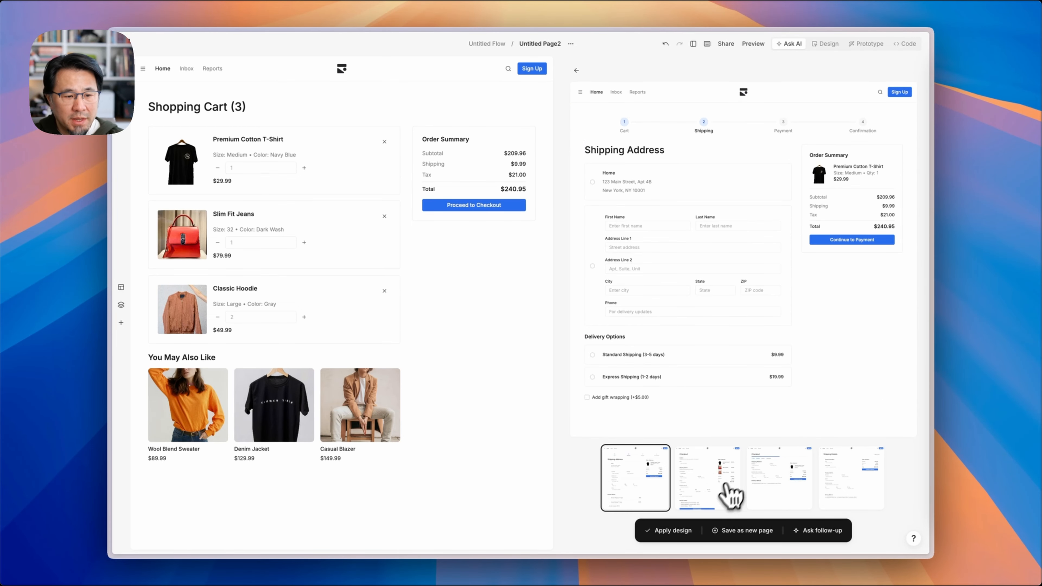
- Preview the generated shipping page designs and save a shipping address design as a new page in the flow
{"action": "left_click", "coordinate": [717, 493]}
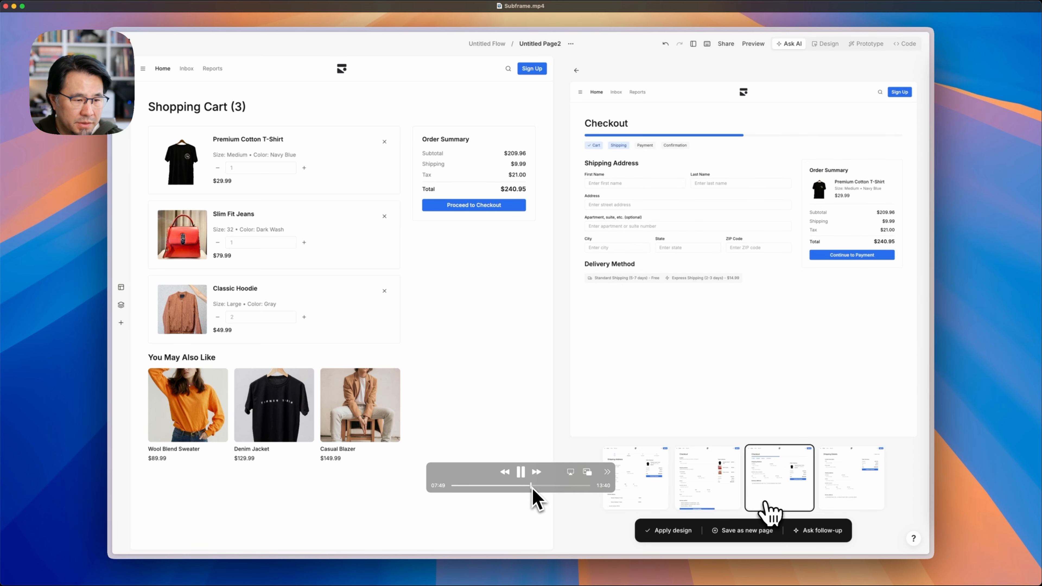
{"action": "left_click_drag", "start_coordinate": [531, 486], "coordinate": [550, 491]}
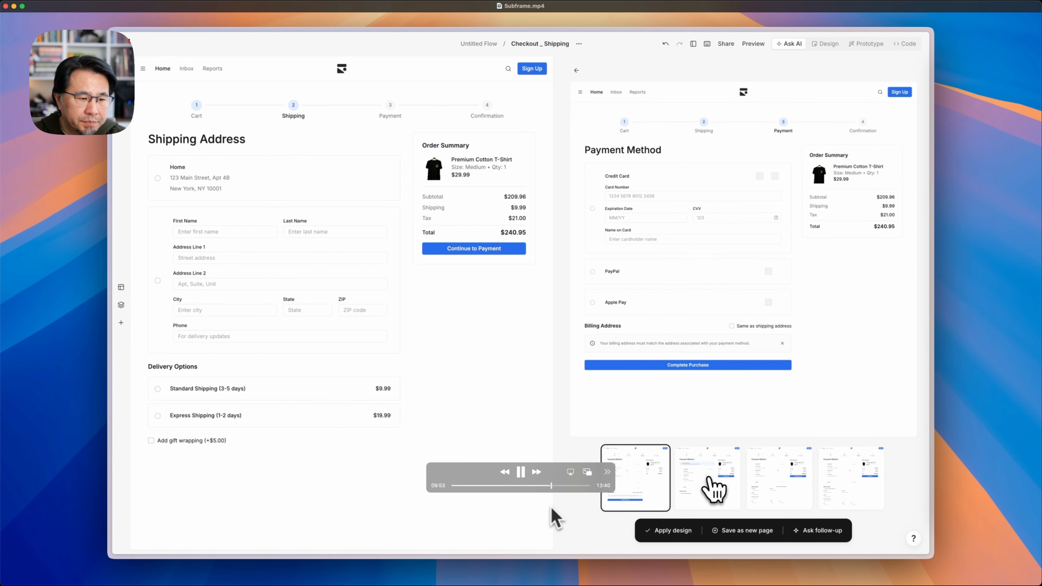
{"action": "left_click_drag", "start_coordinate": [552, 486], "coordinate": [563, 488]}
{"action": "left_click_drag", "start_coordinate": [564, 489], "coordinate": [579, 489]}
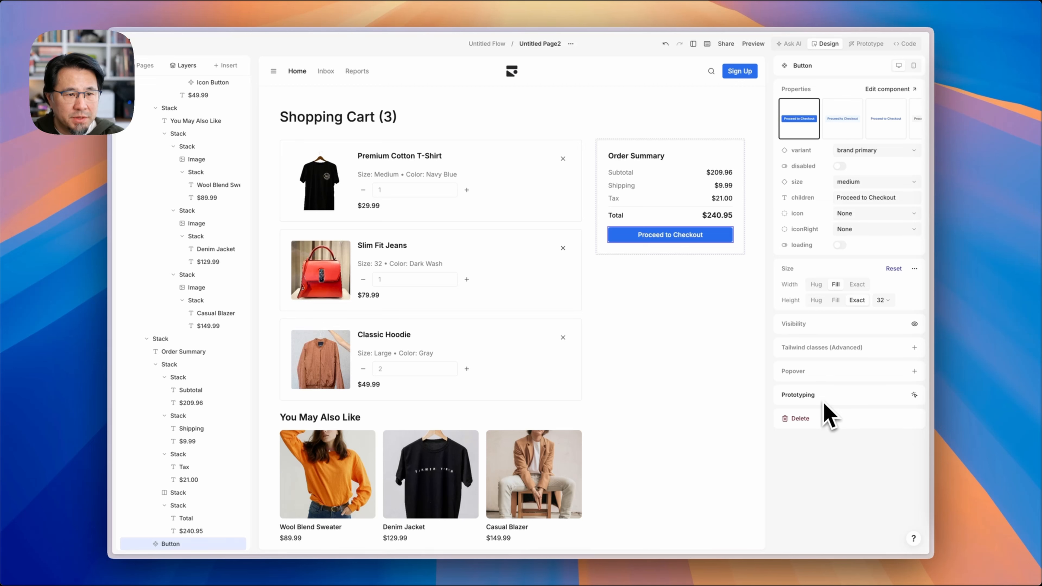
- Add a click interaction on the Proceed to Checkout button that navigates to the Payment Confirmation Page
{"action": "left_click", "coordinate": [914, 395]}
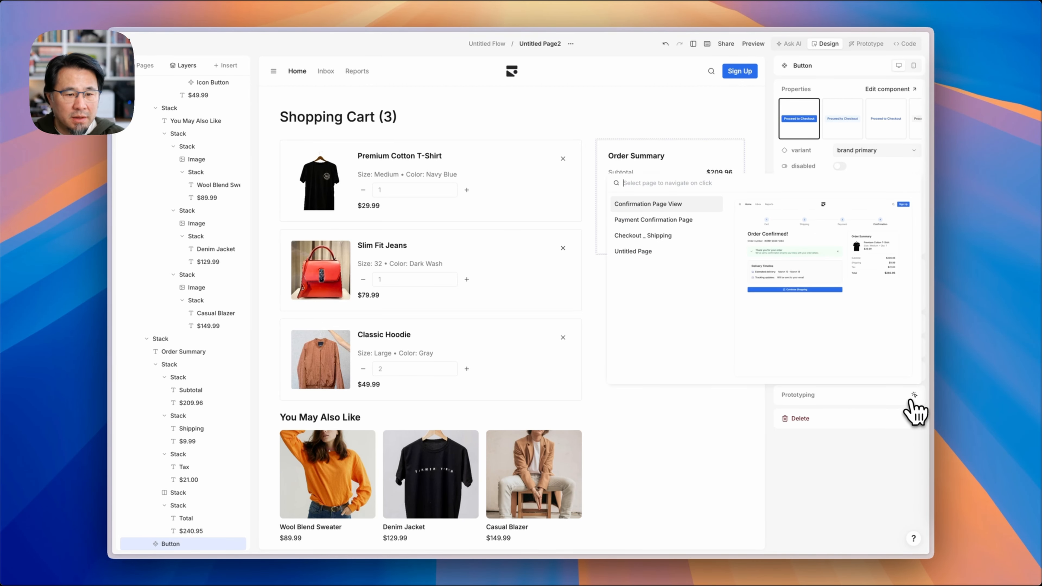
{"action": "left_click", "coordinate": [673, 222]}
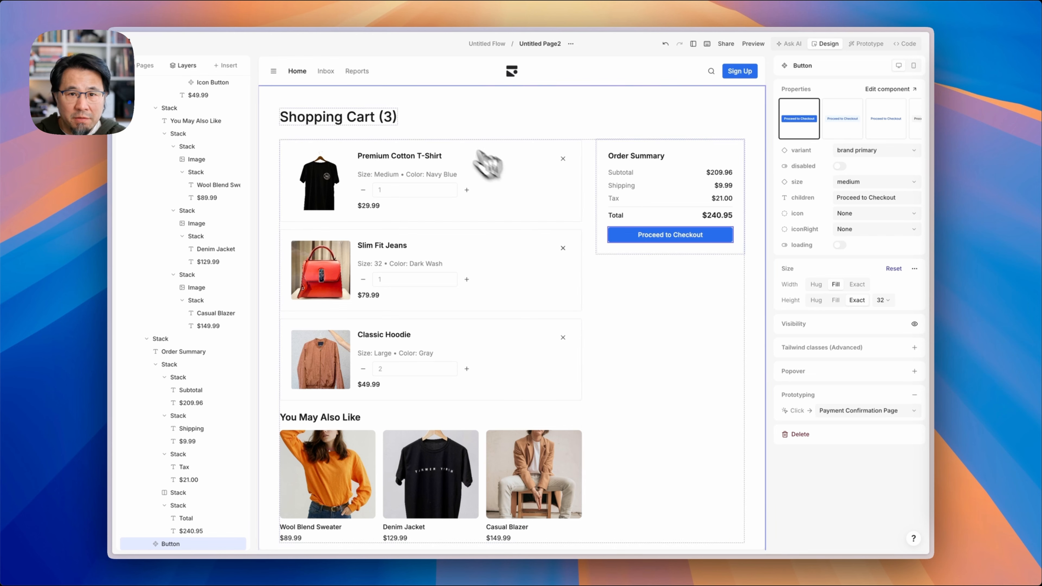
- Open the Checkout _ Shipping page from the flow and select the Home address radio card
{"action": "left_click", "coordinate": [502, 50]}
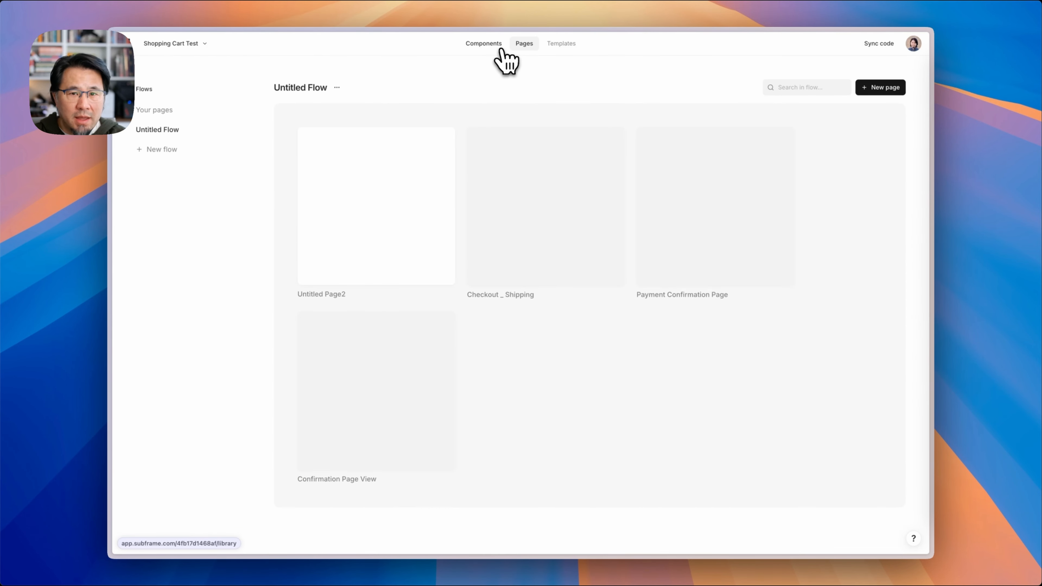
{"action": "left_click", "coordinate": [531, 240]}
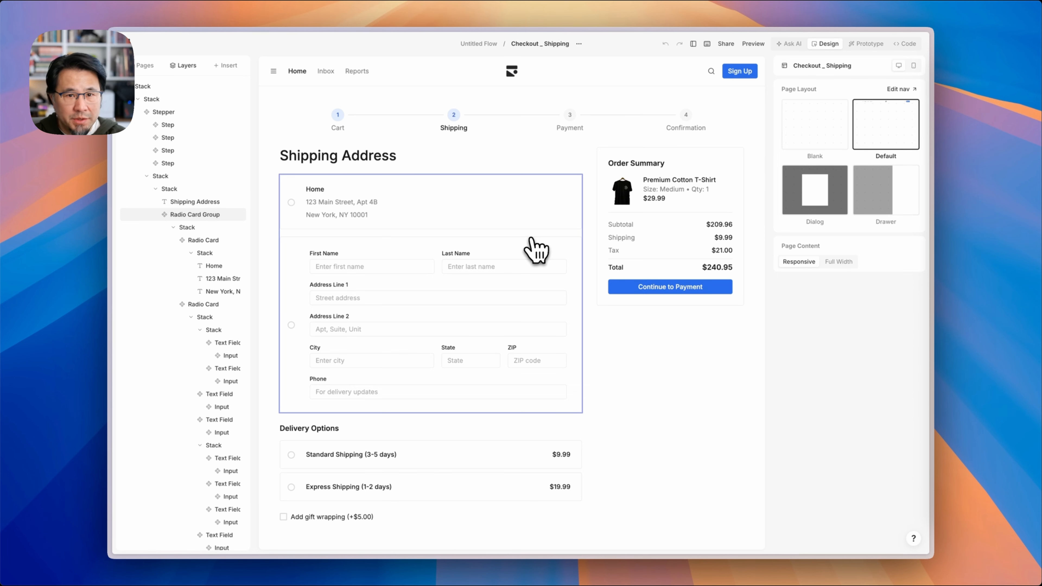
{"action": "left_click", "coordinate": [534, 218]}
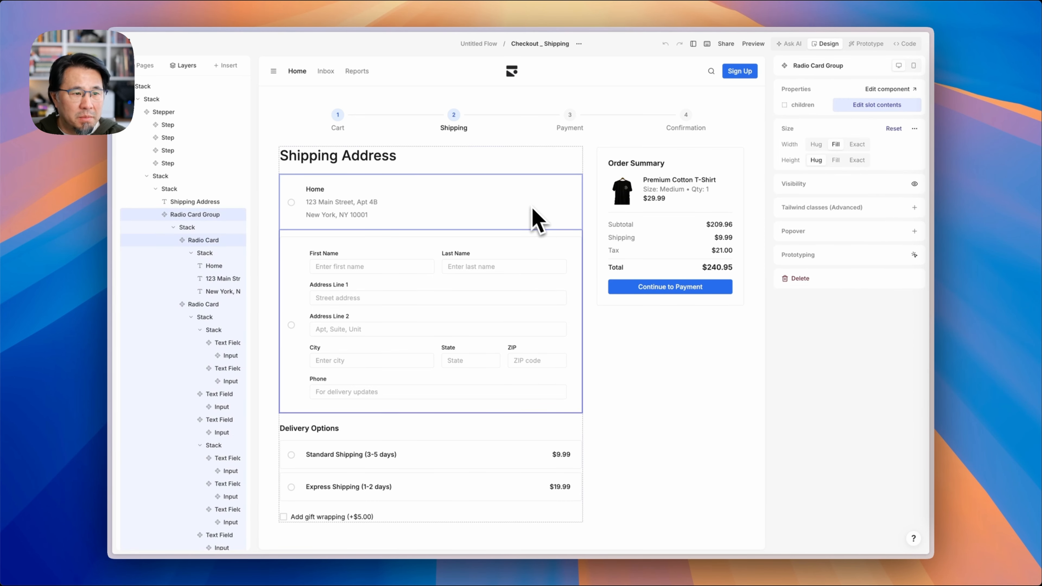
{"action": "left_click", "coordinate": [546, 225]}
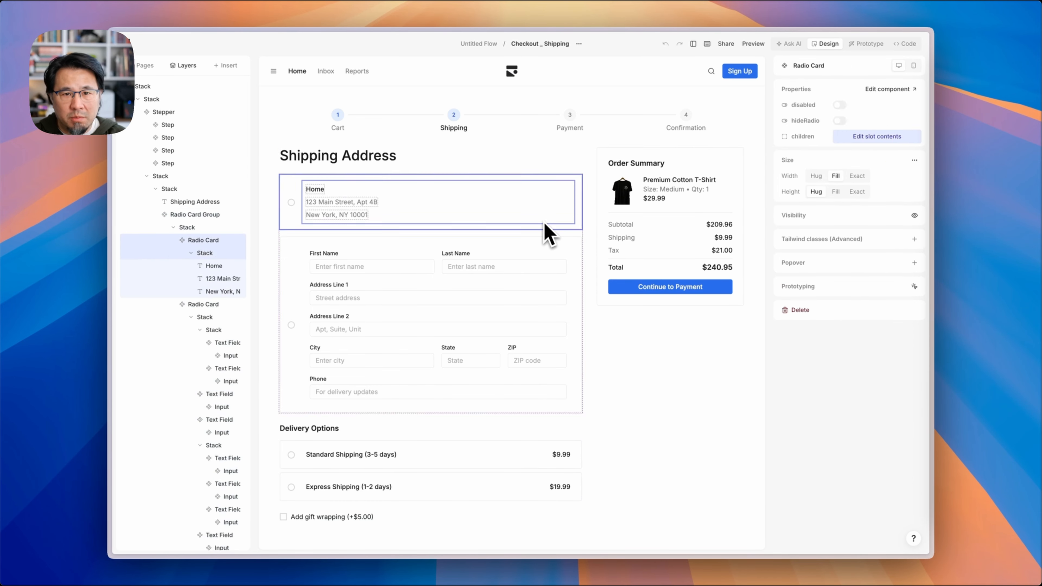
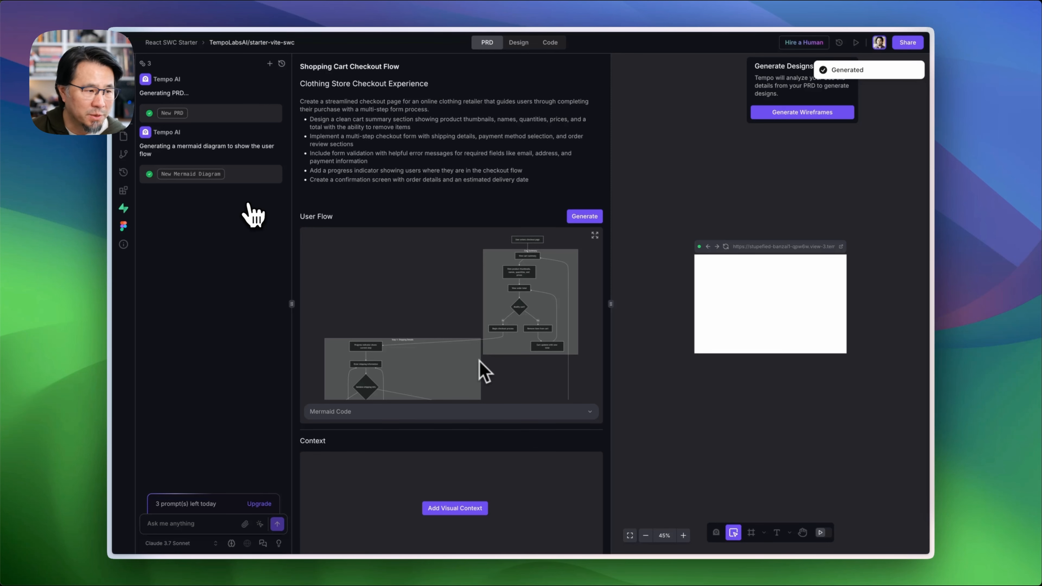
- Play the Tempo demo video and skip ahead through the PRD and wireframe generation part
{"action": "key", "text": "space"}
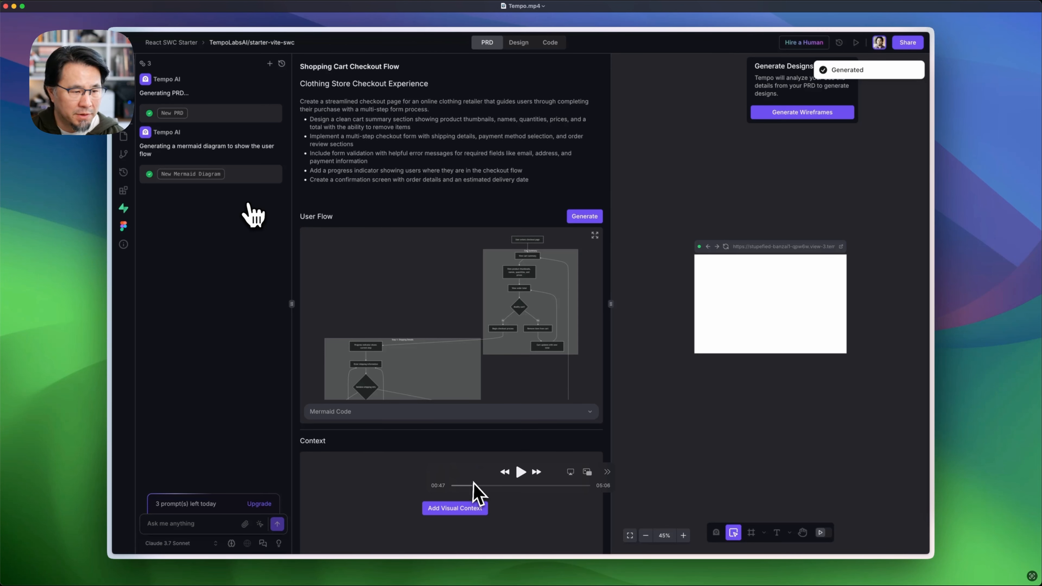
{"action": "left_click", "coordinate": [520, 473]}
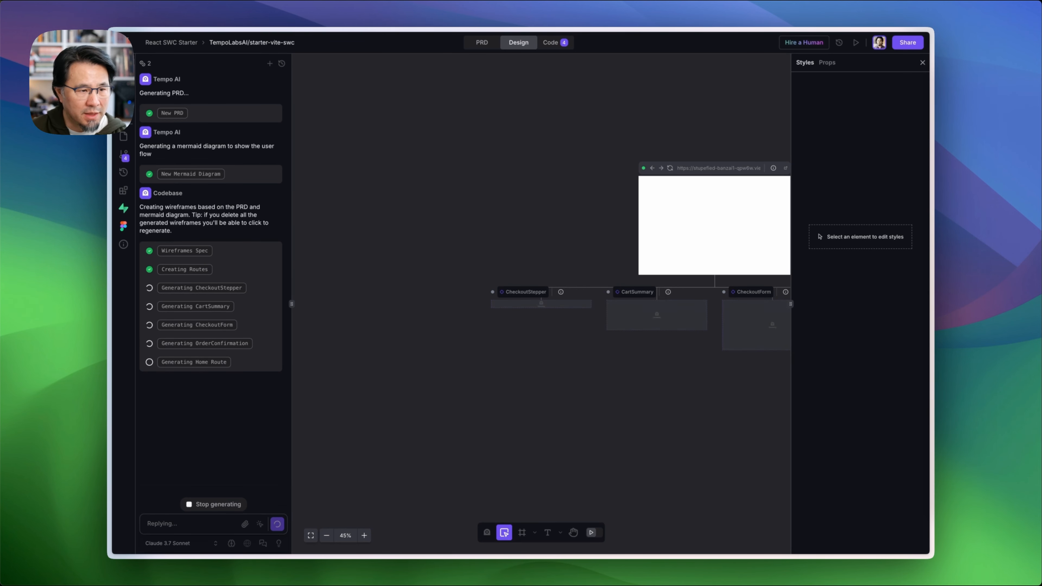
{"action": "mouse_move", "coordinate": [344, 372]}
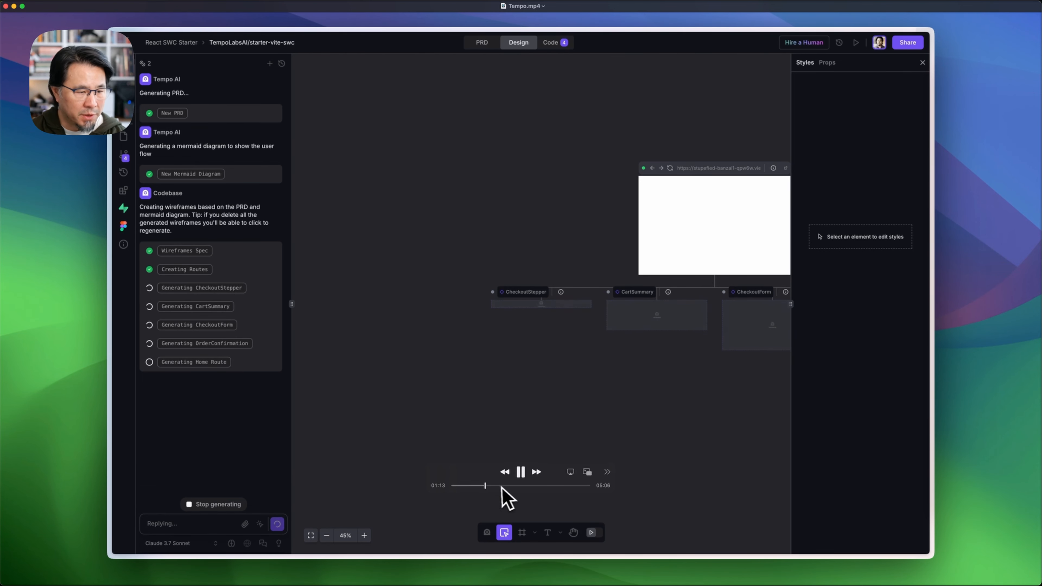
{"action": "left_click_drag", "start_coordinate": [487, 485], "coordinate": [538, 486]}
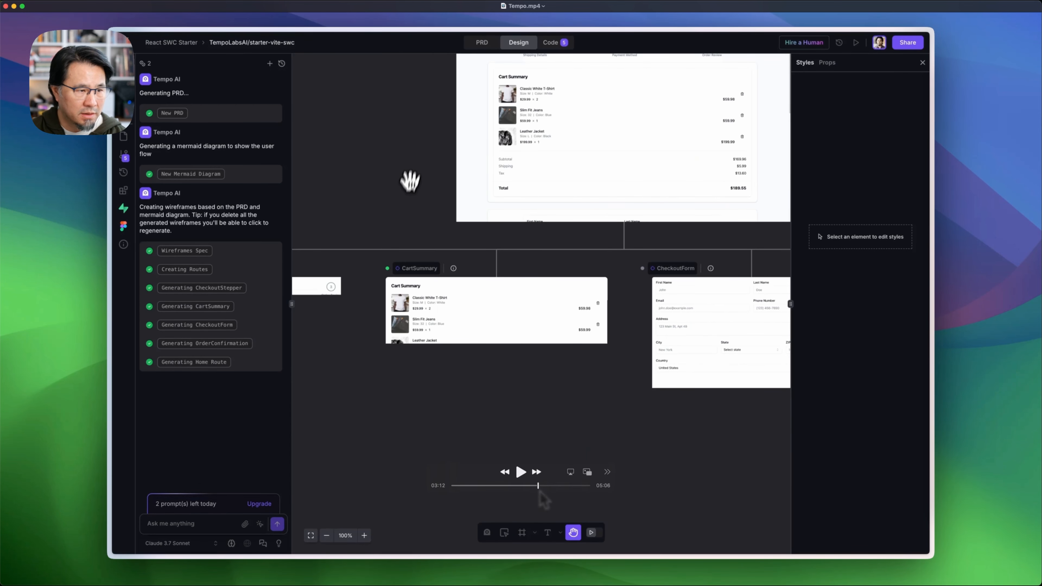
{"action": "key", "text": "Left"}
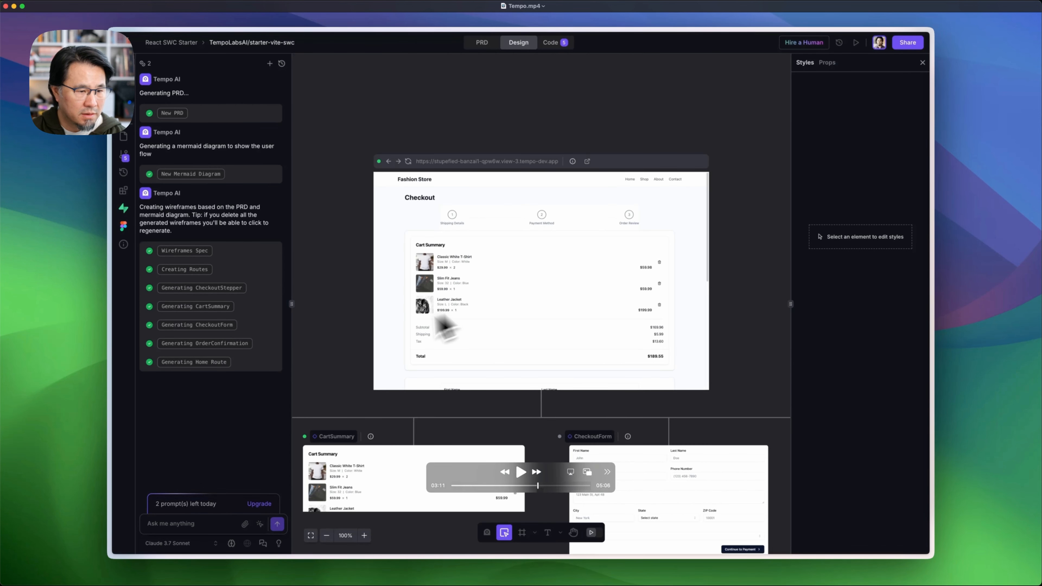
- Scrub through the video's checkout form, payment, order review and order confirmation screens
{"action": "key", "text": "space"}
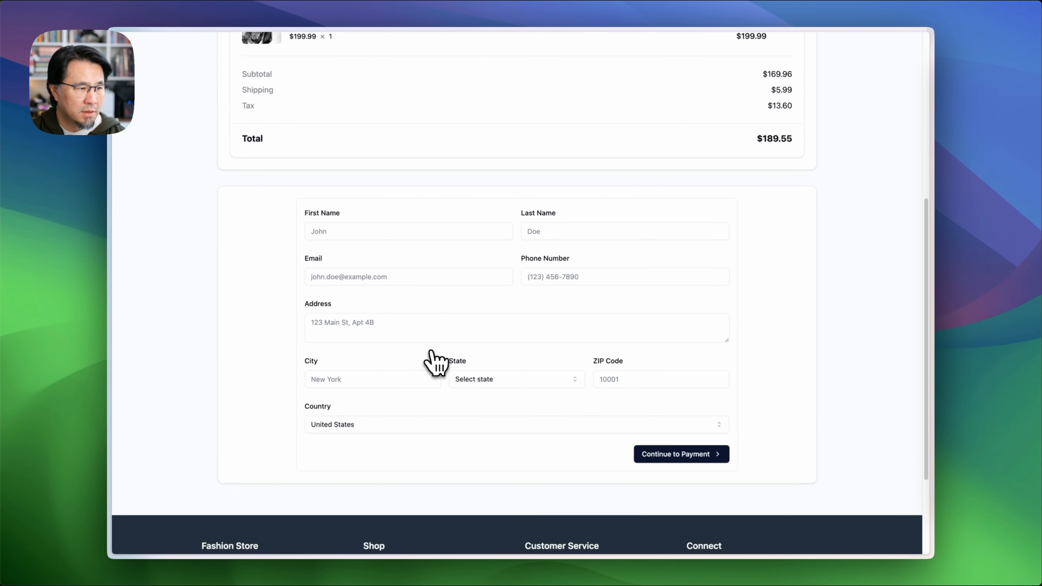
{"action": "mouse_move", "coordinate": [542, 509]}
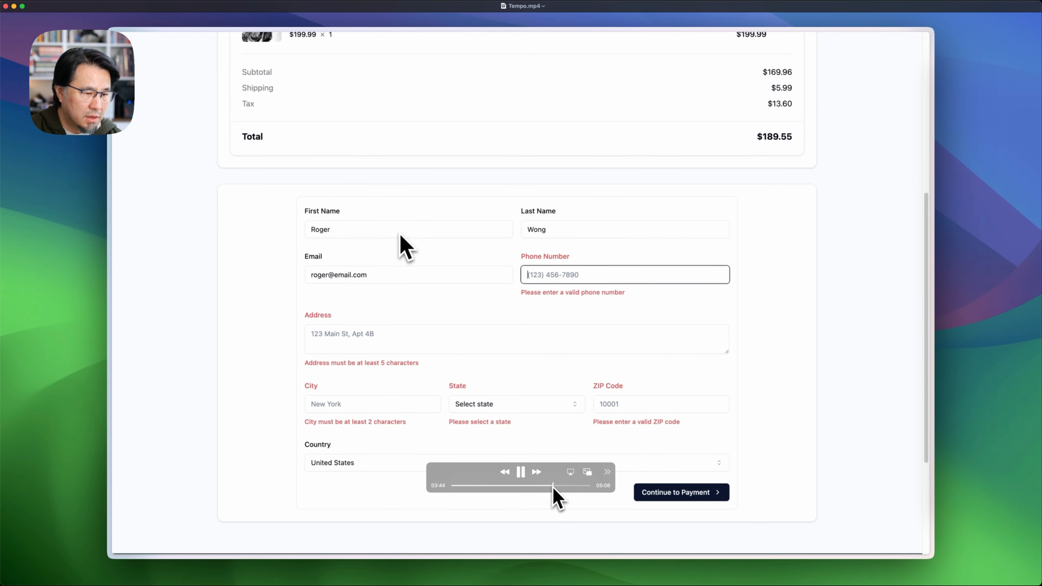
{"action": "left_click_drag", "start_coordinate": [553, 485], "coordinate": [560, 487]}
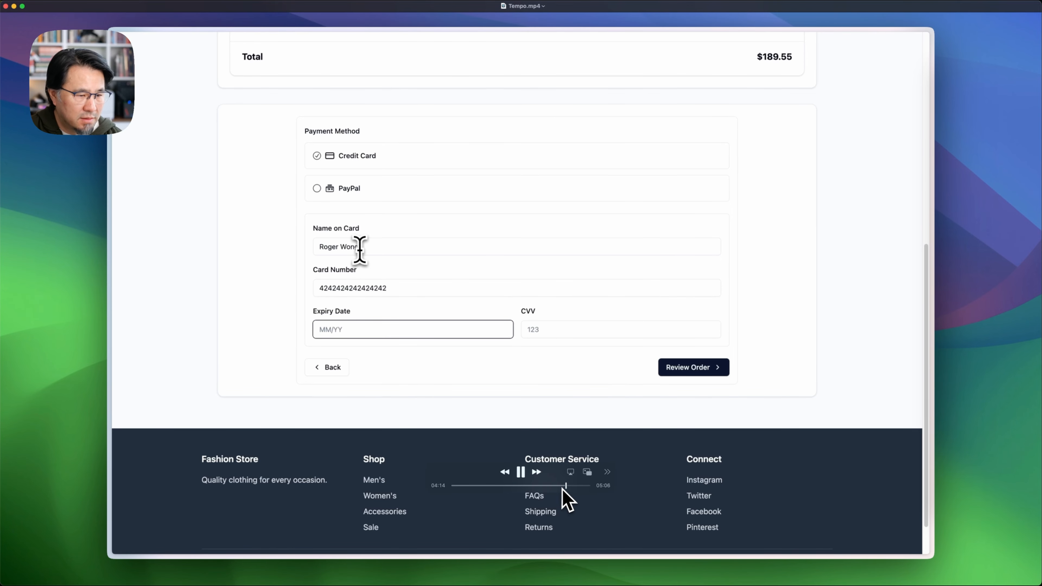
{"action": "left_click_drag", "start_coordinate": [561, 488], "coordinate": [573, 490]}
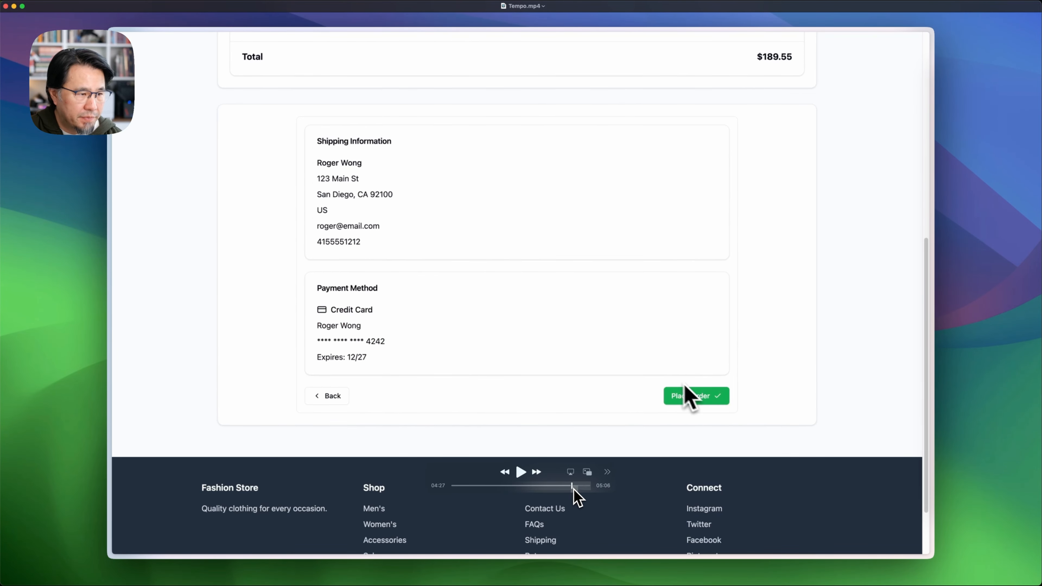
{"action": "key", "text": "space"}
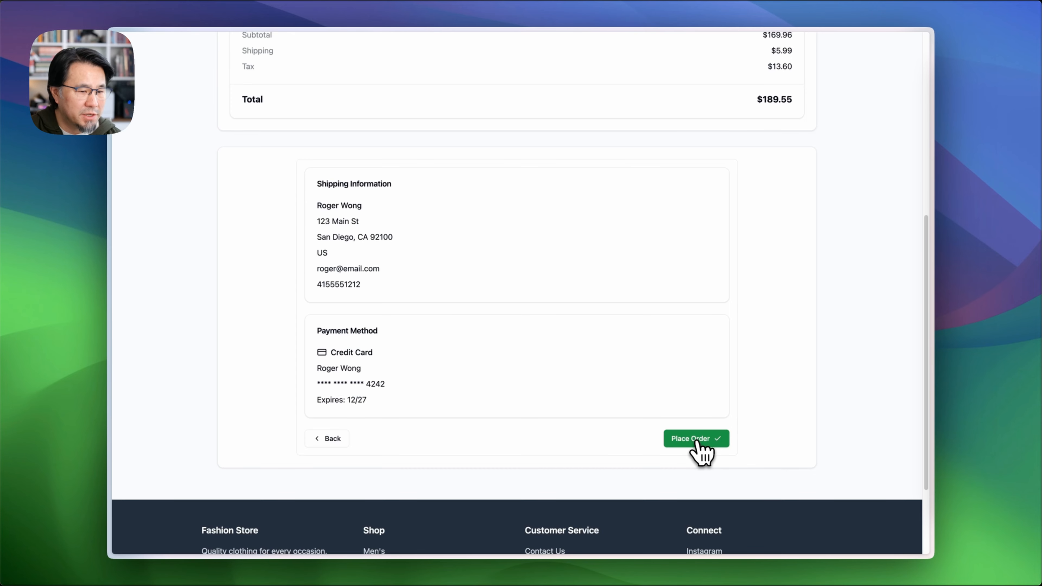
{"action": "mouse_move", "coordinate": [581, 507]}
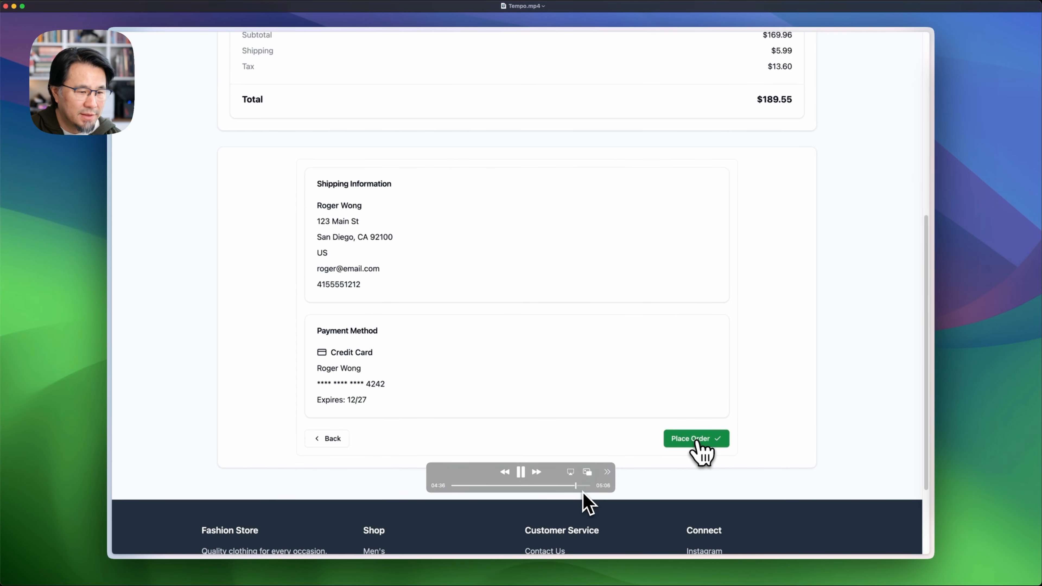
{"action": "key", "text": "space"}
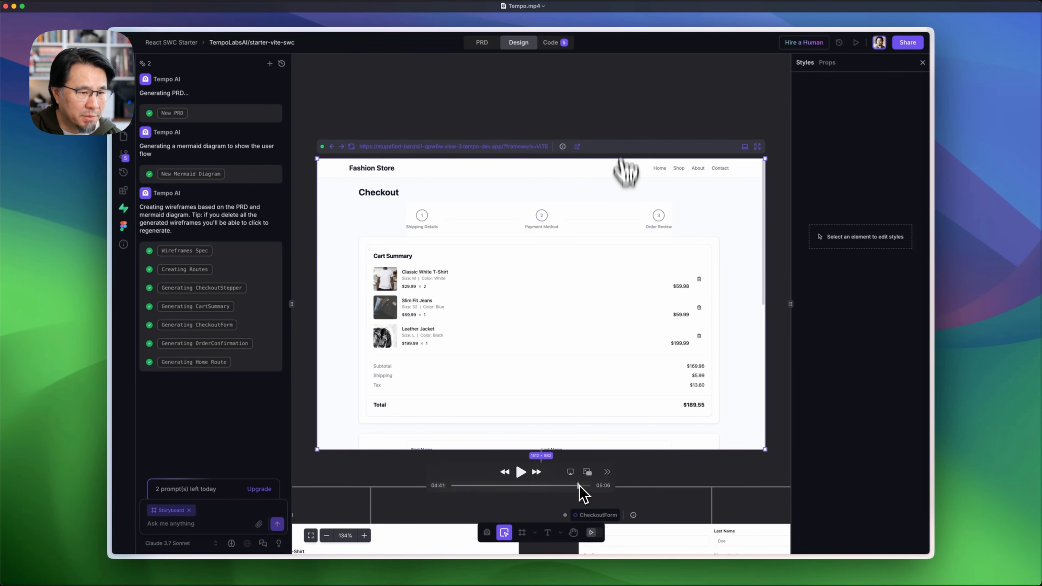
{"action": "left_click_drag", "start_coordinate": [580, 485], "coordinate": [589, 489]}
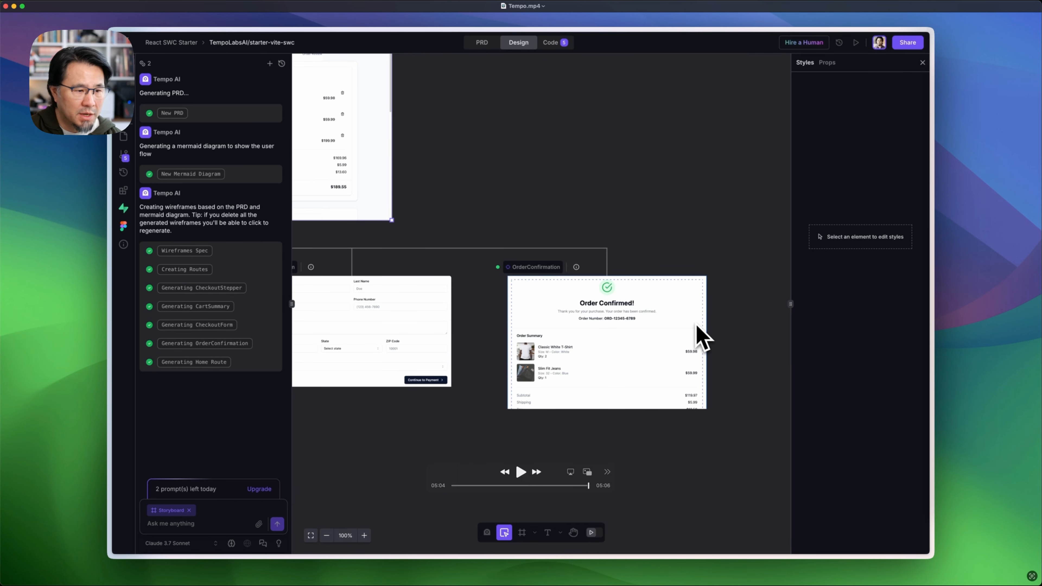
{"action": "left_click_drag", "start_coordinate": [589, 488], "coordinate": [590, 488]}
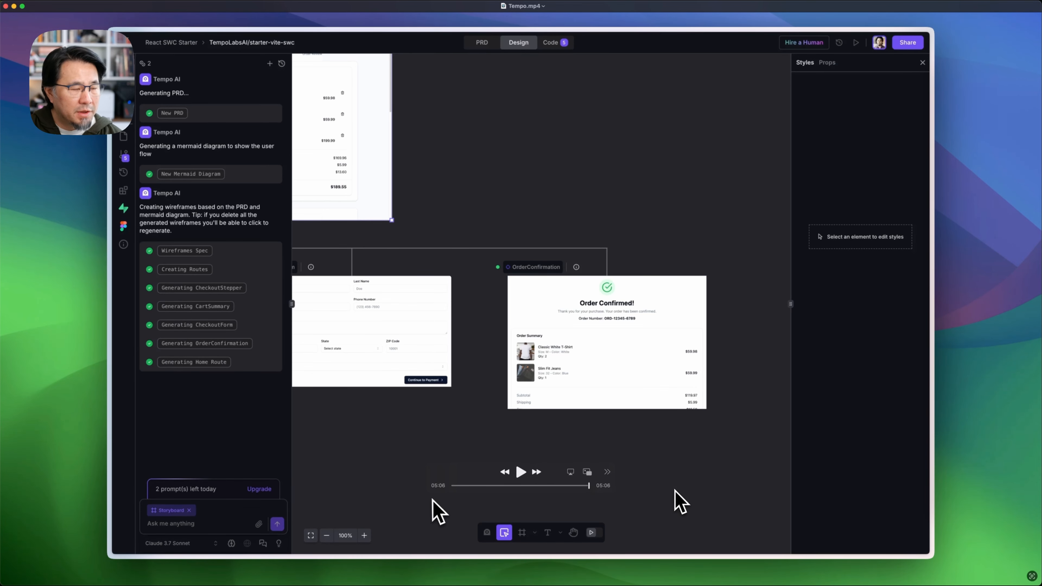